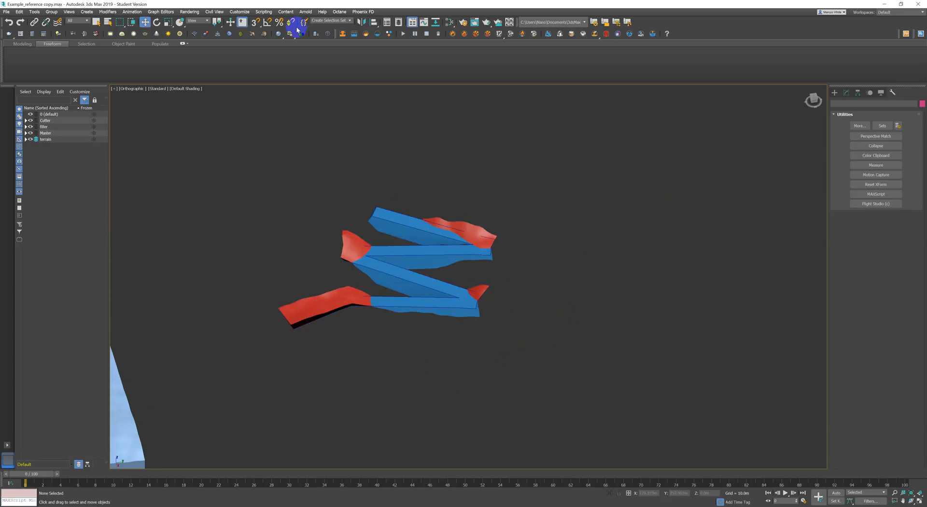
Step: Enable Legacy 3ds Max Map Support in the Arnold renderer's system settings
click(243, 22)
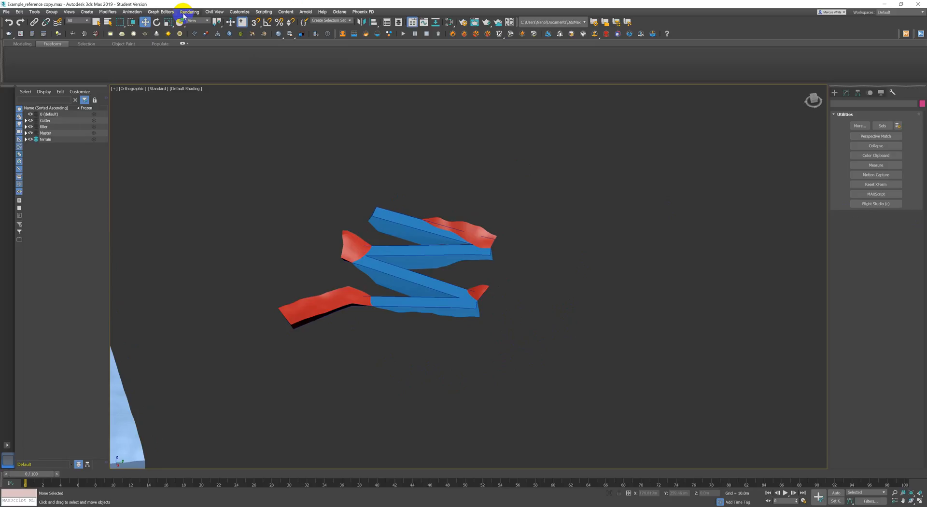
click(184, 13)
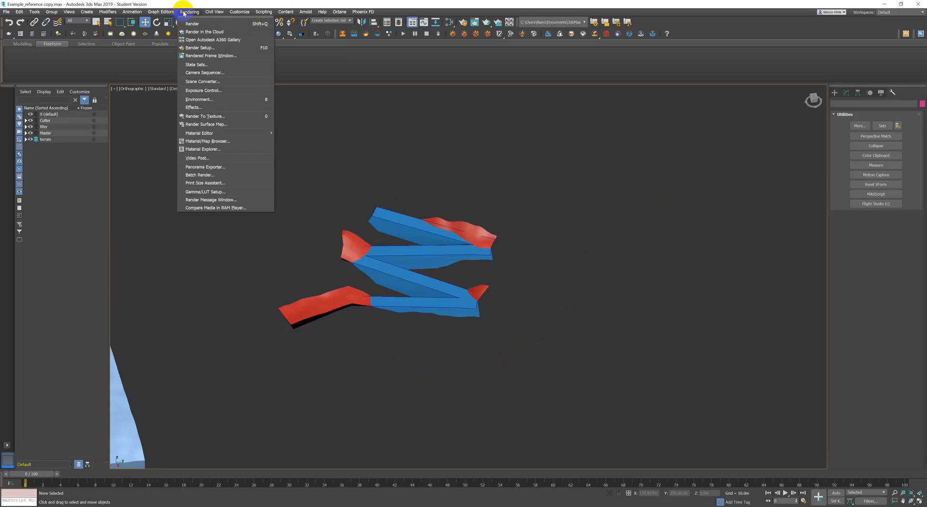
click(205, 48)
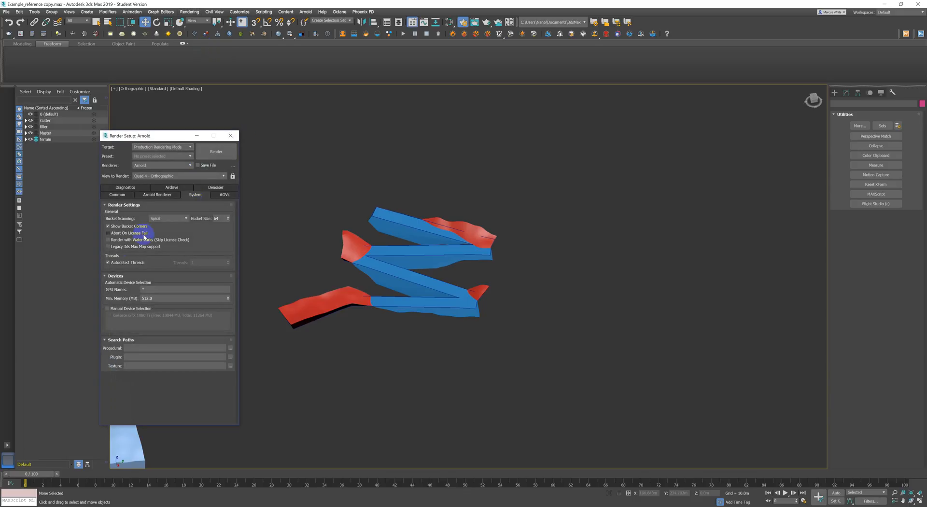
click(108, 247)
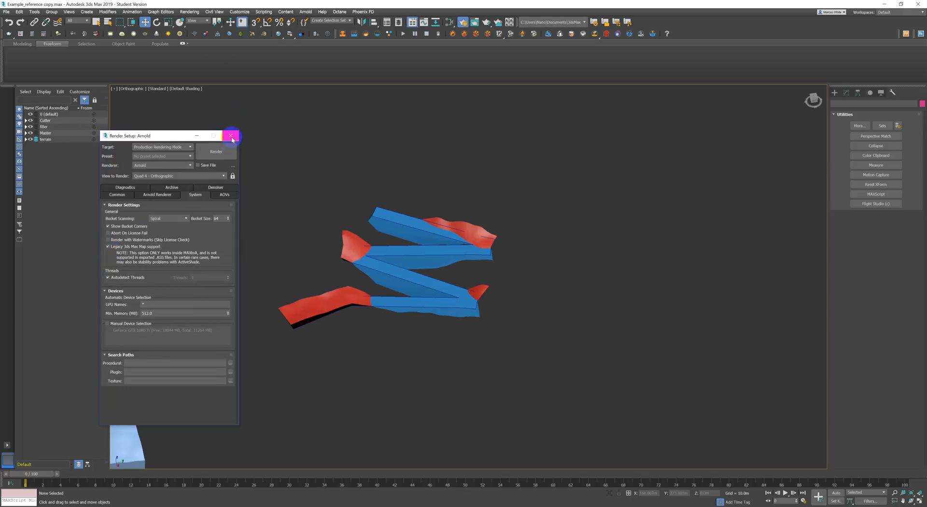
click(232, 138)
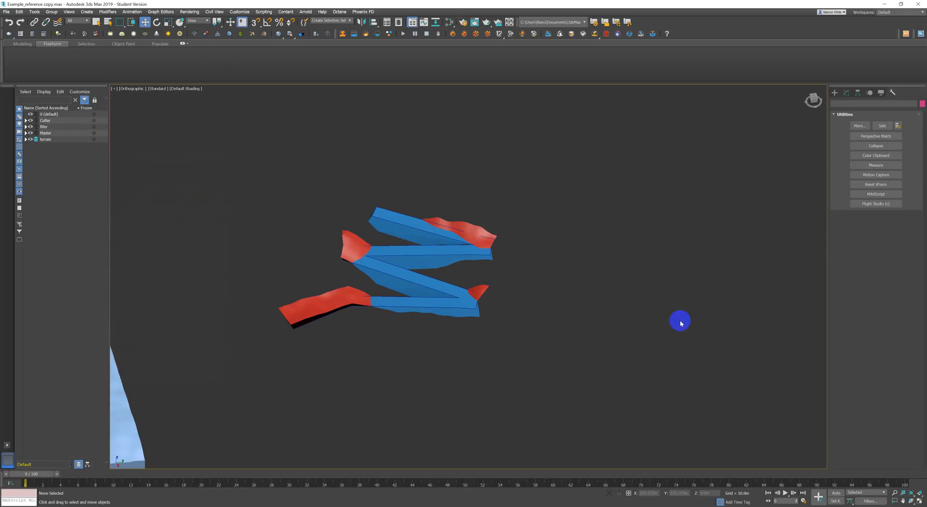
Step: Add a Gradient Ramp map and an Arnold Standard Surface material to the Slate Material Editor's node view
middle_drag(647, 320, 614, 307)
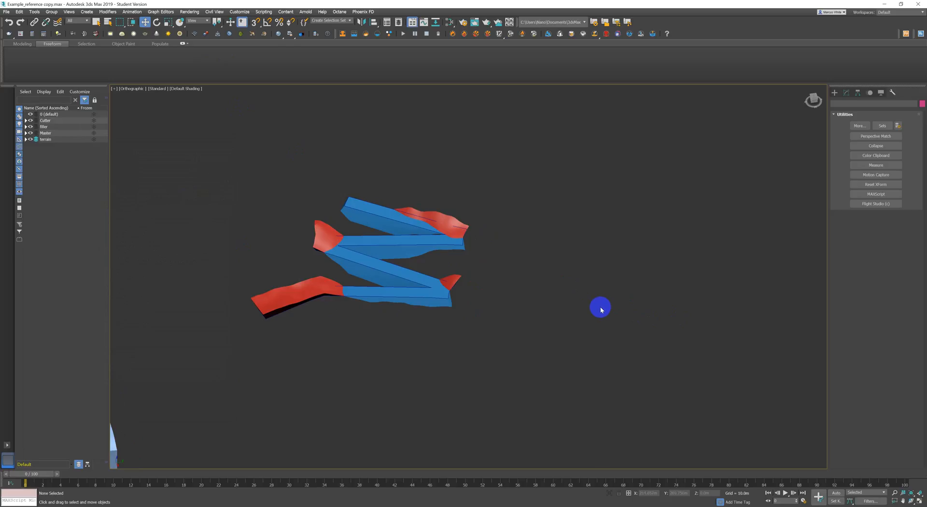
click(450, 23)
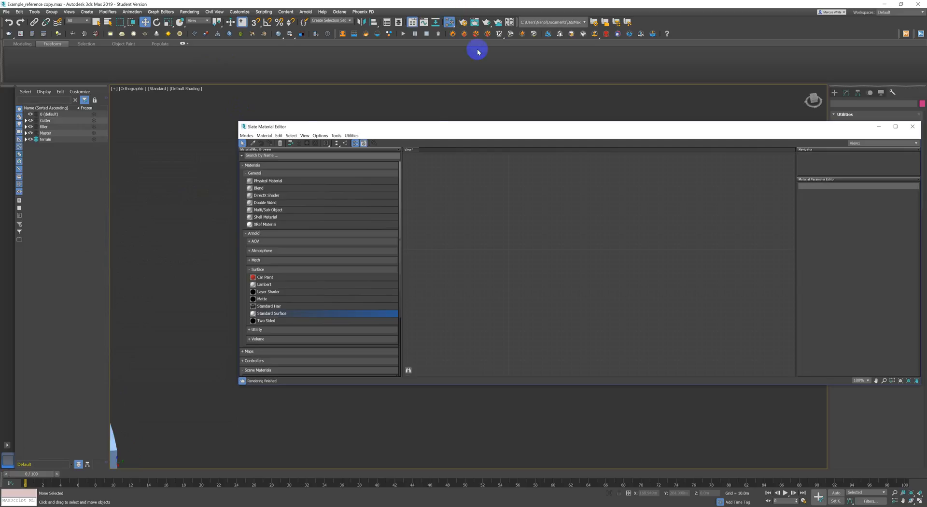
click(252, 156)
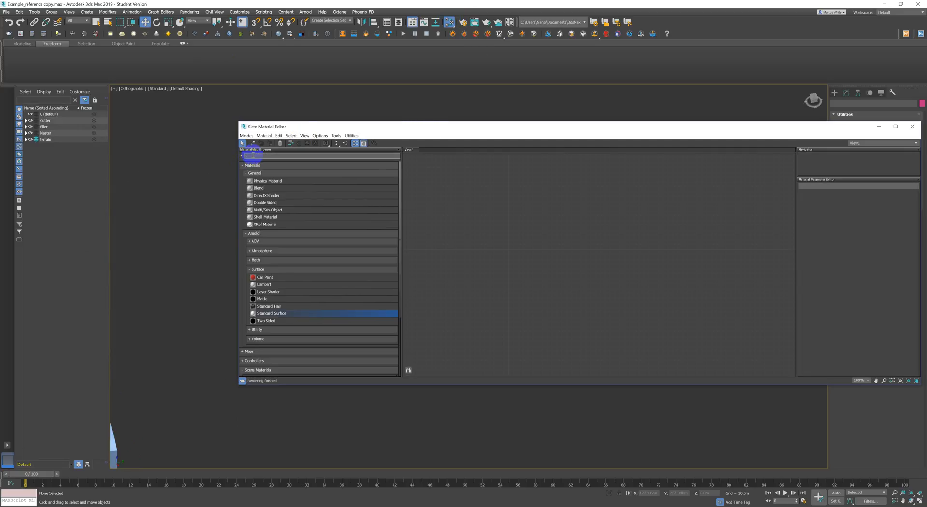
text(gradient)
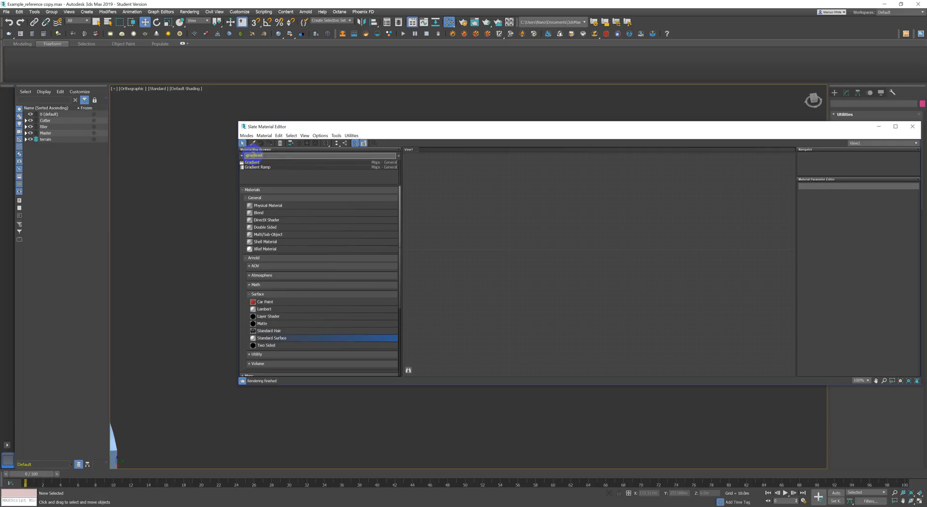
drag(261, 167, 480, 180)
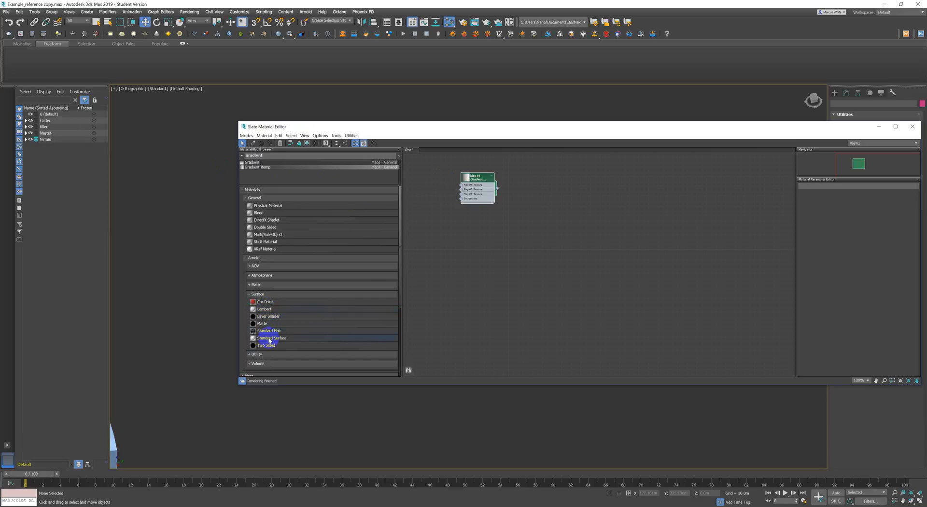
drag(269, 341, 588, 199)
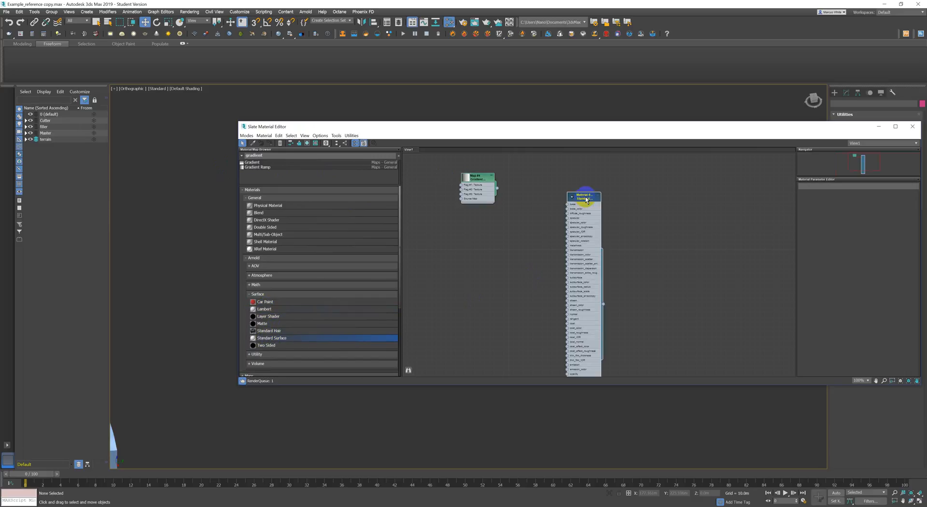
Step: Set the Gradient Ramp map's interpolation to Solid
double_click(476, 181)
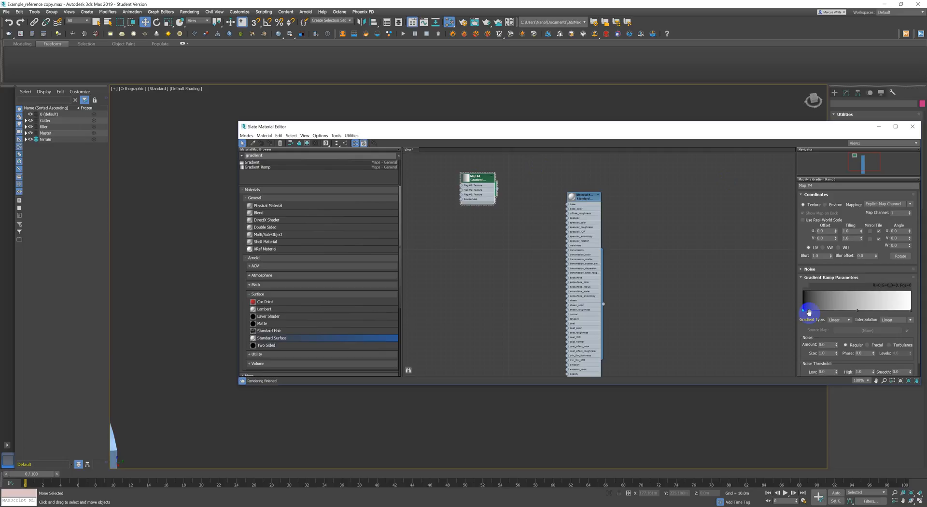
click(911, 320)
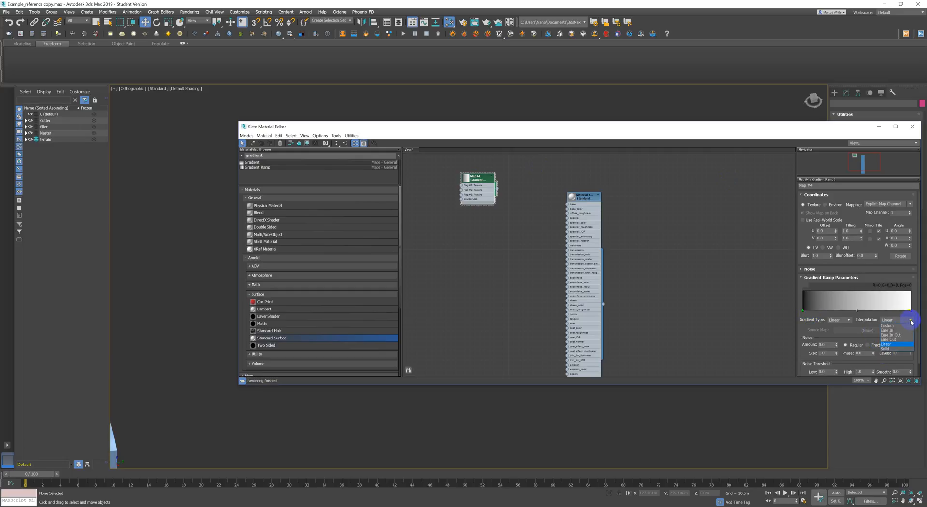
click(885, 348)
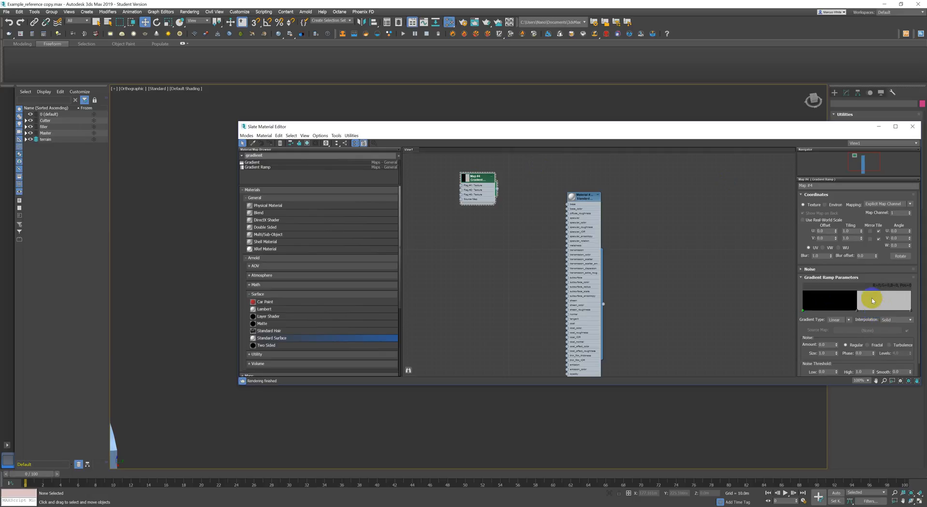
Step: Set the ramp's first flag colour to pale pink with red 249, green 192 and blue 192
double_click(803, 312)
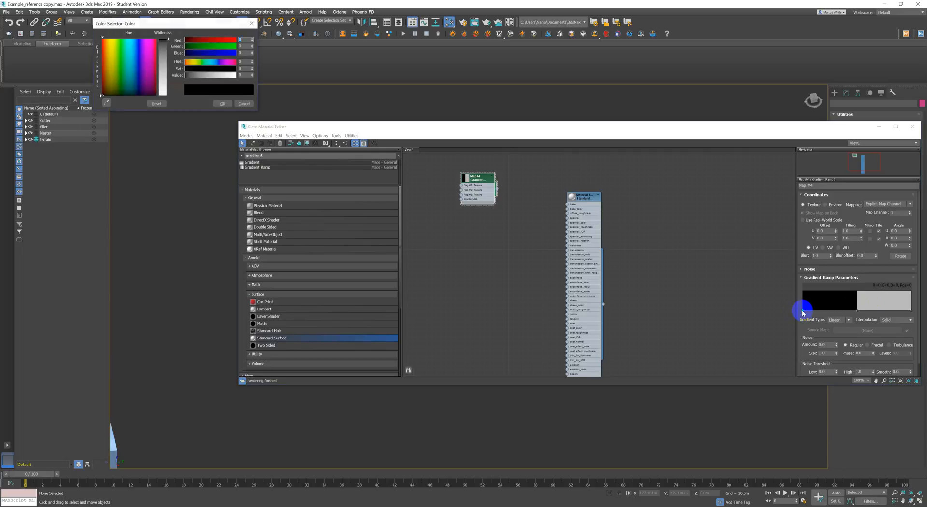
click(189, 39)
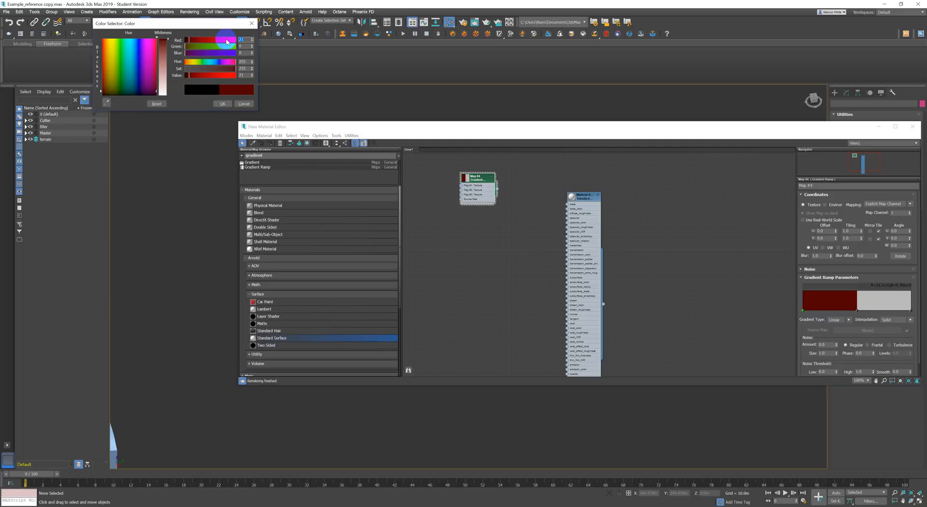
click(162, 94)
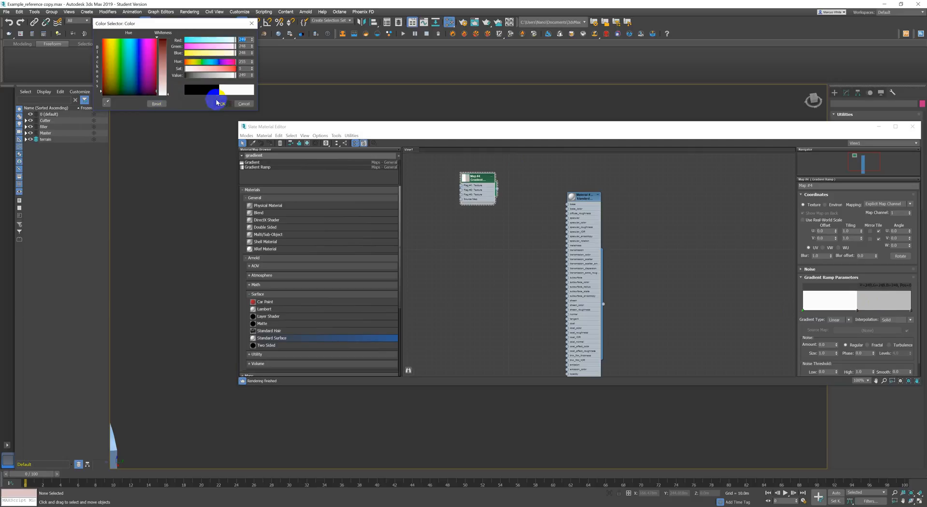
click(197, 69)
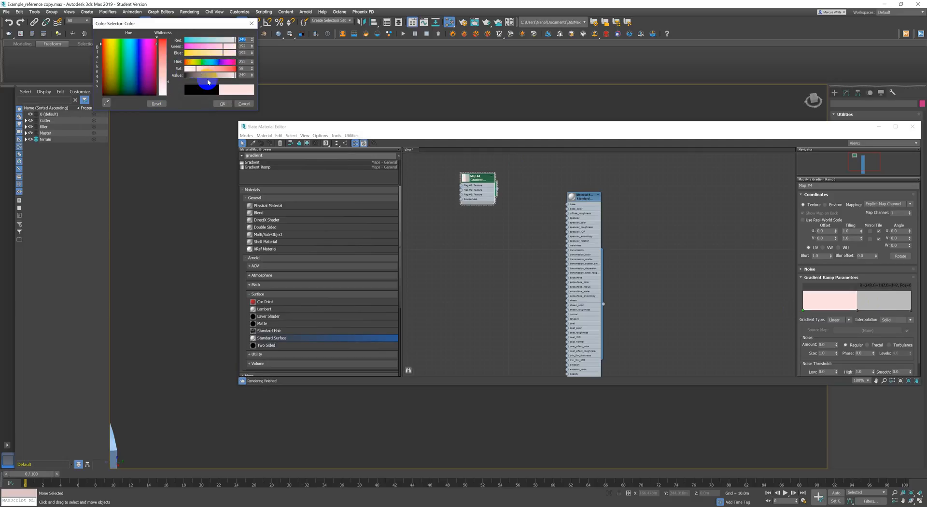
click(223, 104)
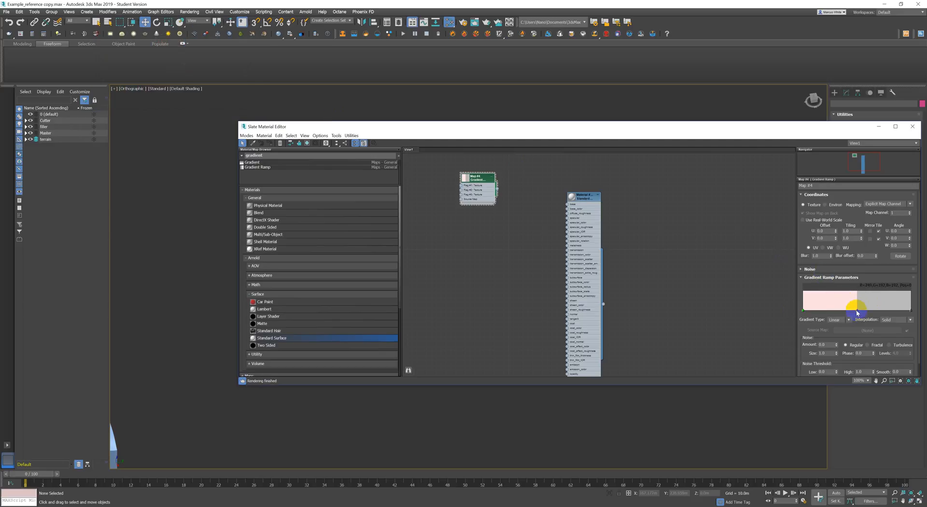
Step: Move the ramp's middle flag to about position 15 and raise its colour saturation to a muted pinkish red
drag(858, 313, 820, 313)
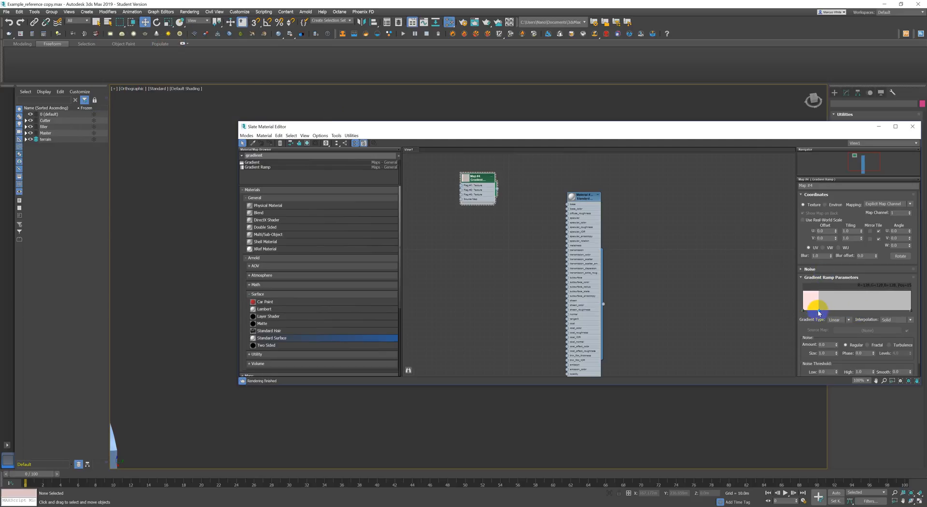
double_click(820, 313)
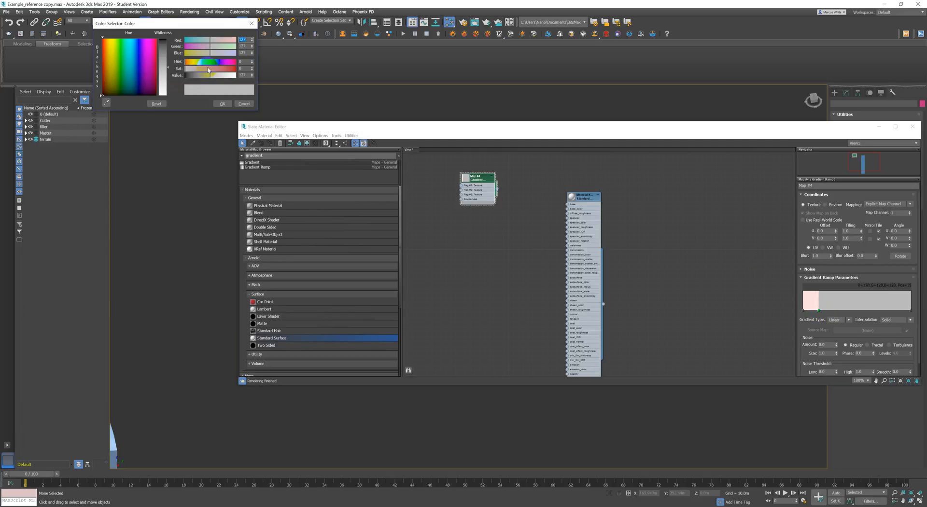
click(209, 70)
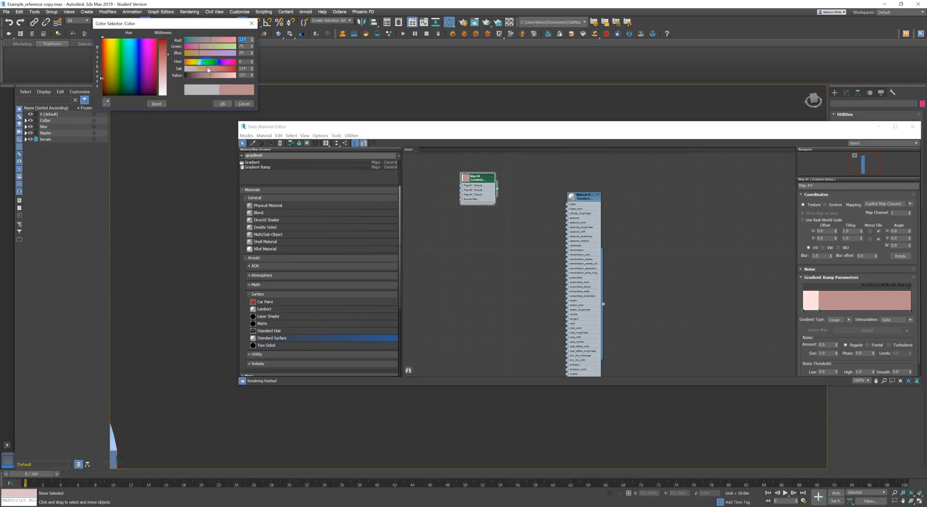
click(223, 103)
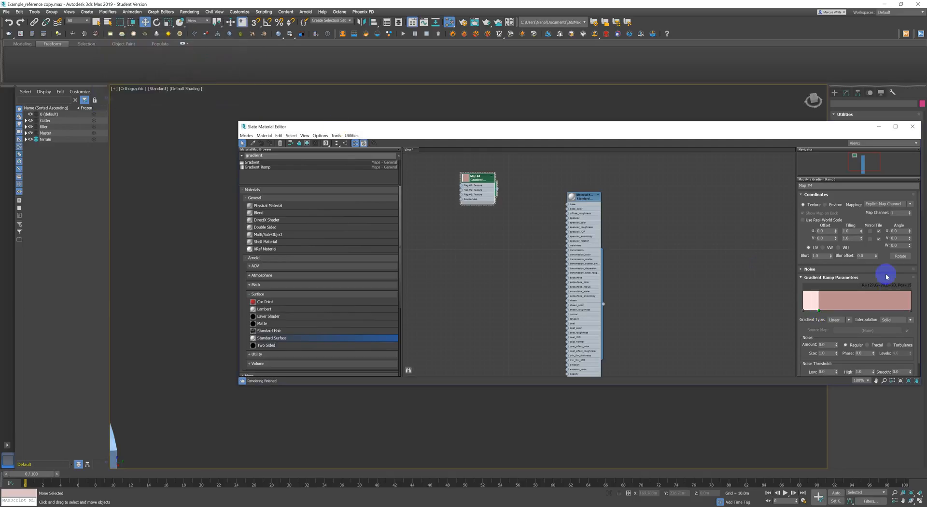
Step: Add a flag at about position 35 on the gradient ramp and give it a more saturated red
click(840, 311)
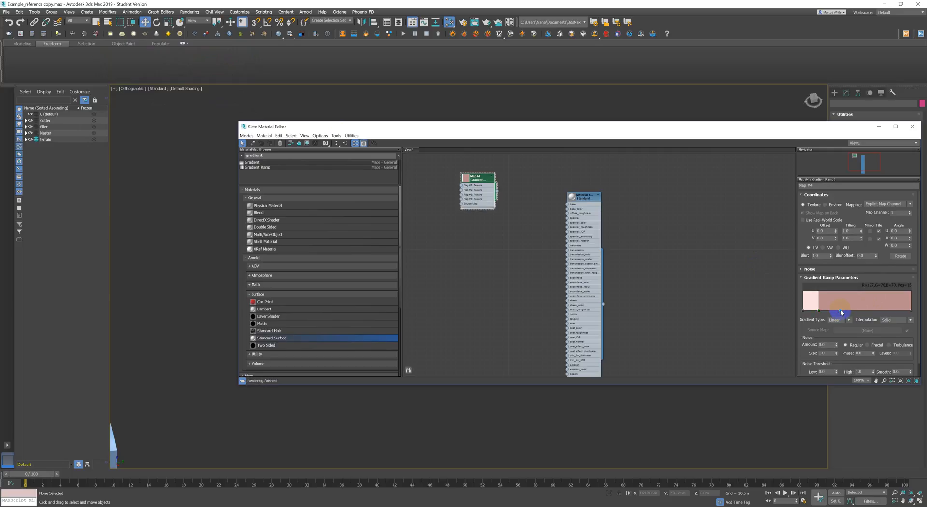
double_click(841, 310)
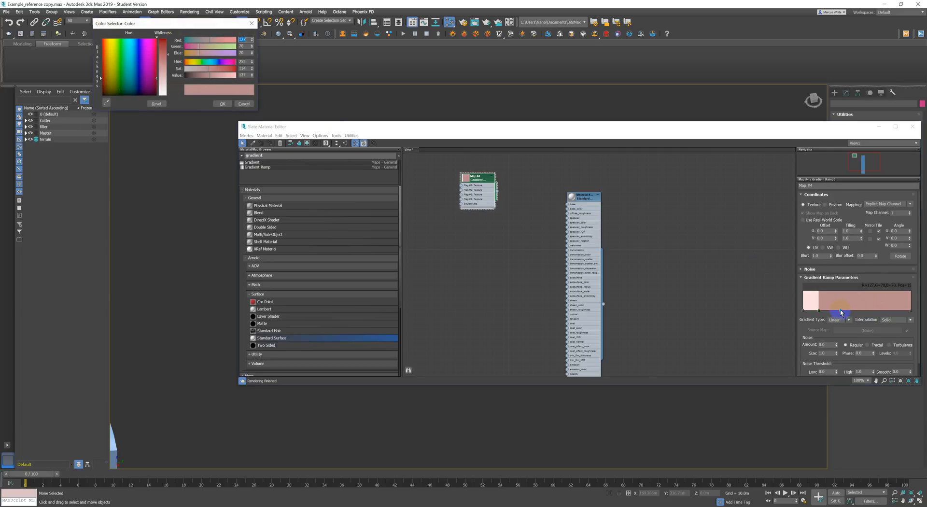
drag(222, 72, 227, 73)
click(223, 104)
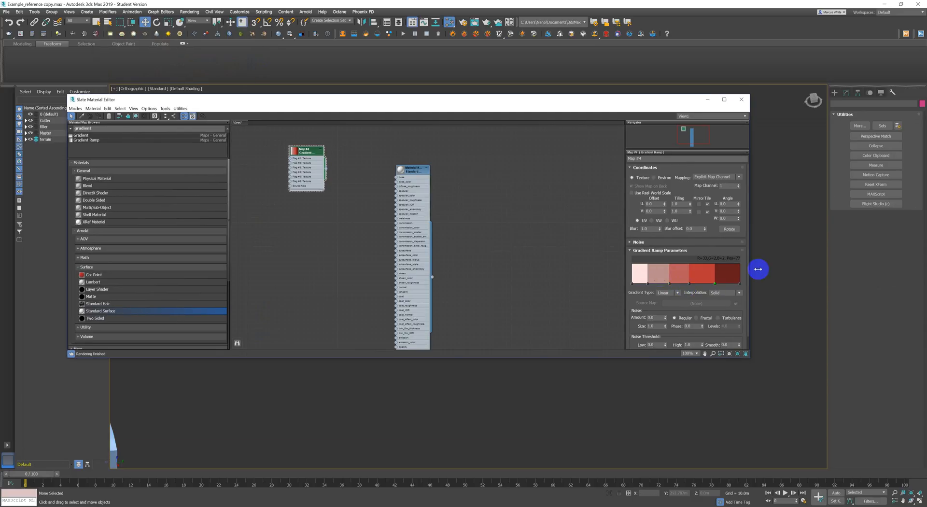
Step: Connect the Gradient Ramp map's output to the base_color input of the Standard Surface material
drag(504, 100, 527, 338)
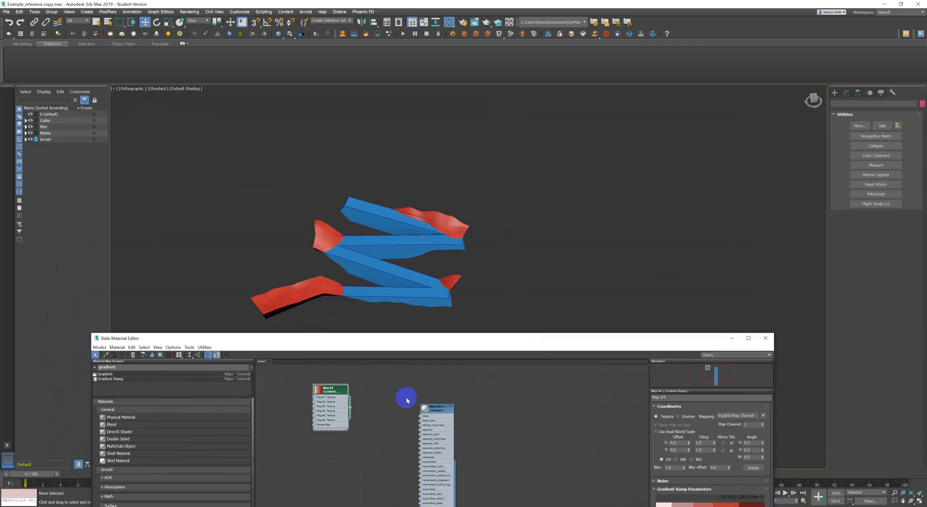
click(326, 391)
drag(350, 407, 422, 422)
Step: Set the Standard Surface material's general specular value to 0
click(436, 411)
double_click(436, 410)
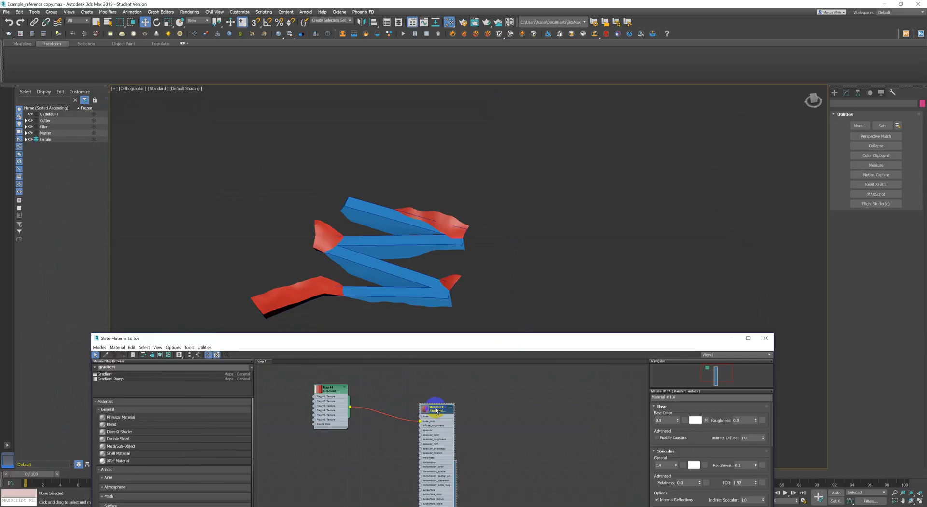
double_click(665, 465)
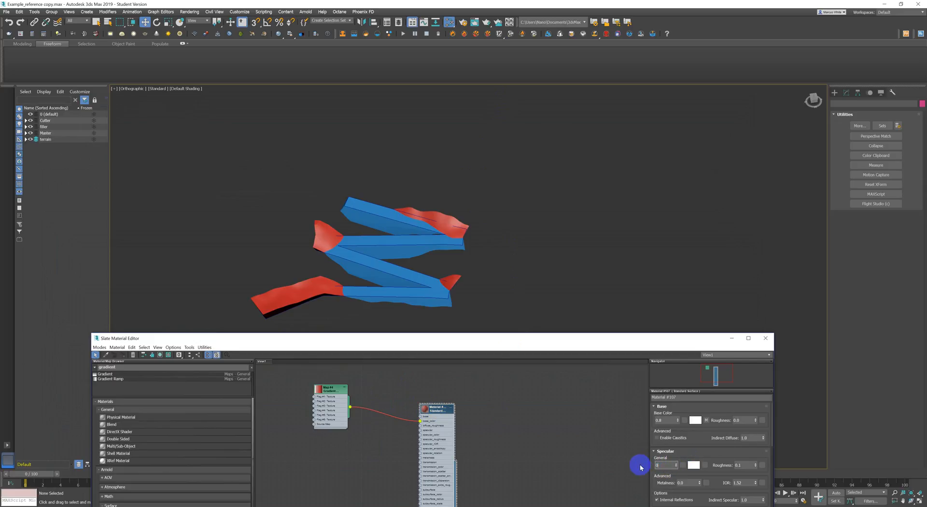
text(0)
key(Return)
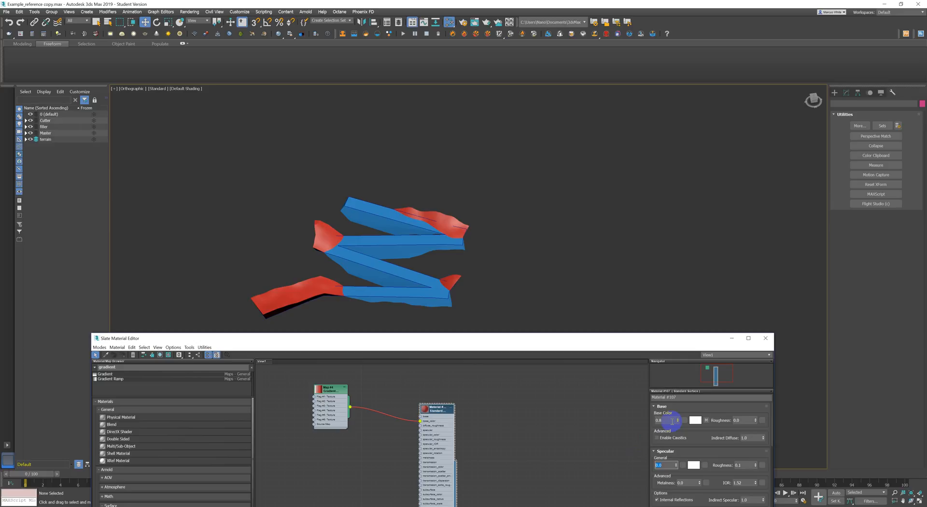
Step: Rename the Standard Surface material "cut material" and assign it to the red cut mesh in the viewport
middle_drag(579, 424, 550, 389)
click(704, 398)
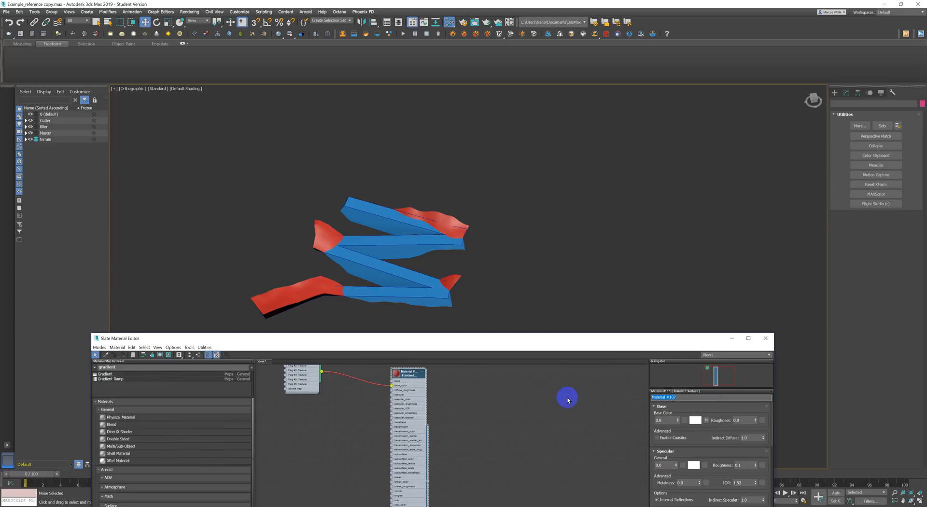
text(cut m)
click(438, 439)
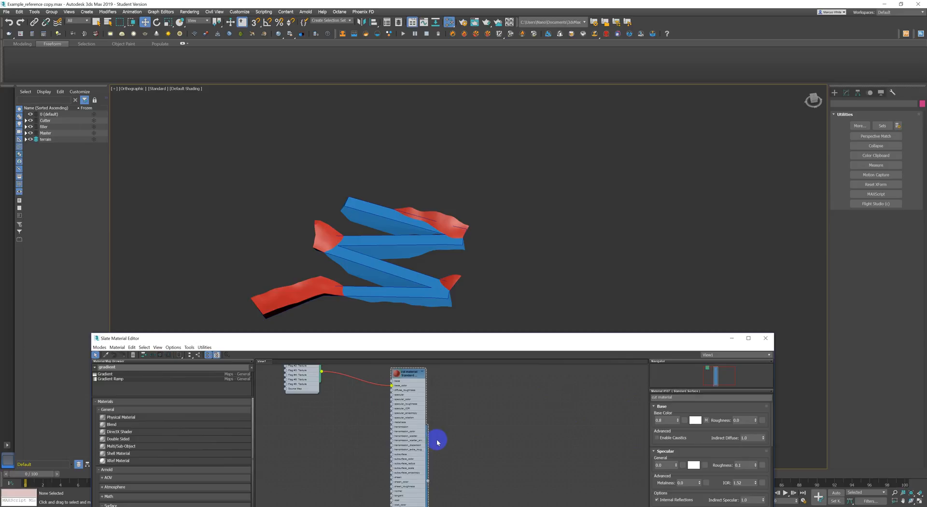
drag(427, 481, 439, 213)
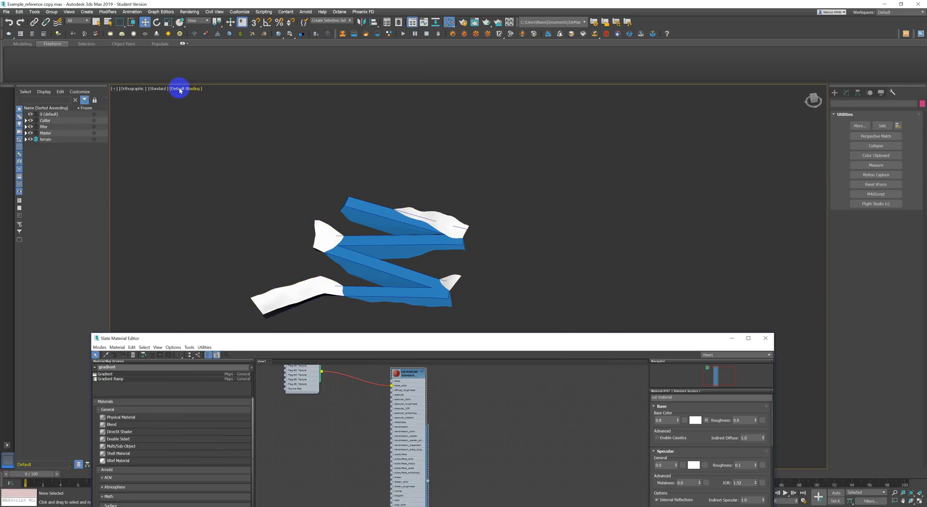
Step: Set the viewport to show materials with their maps so the gradient displays on the cut mesh
click(70, 12)
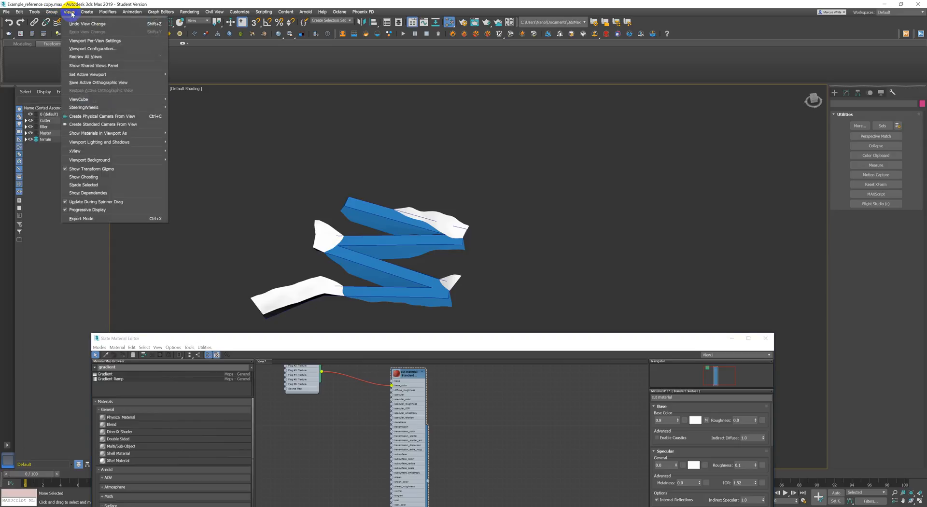
mouse_move(154, 133)
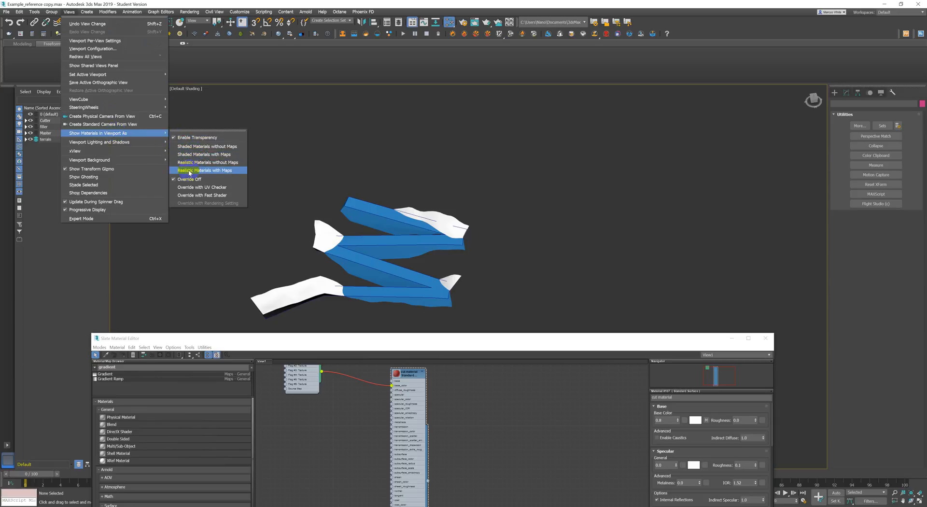
click(174, 171)
click(176, 154)
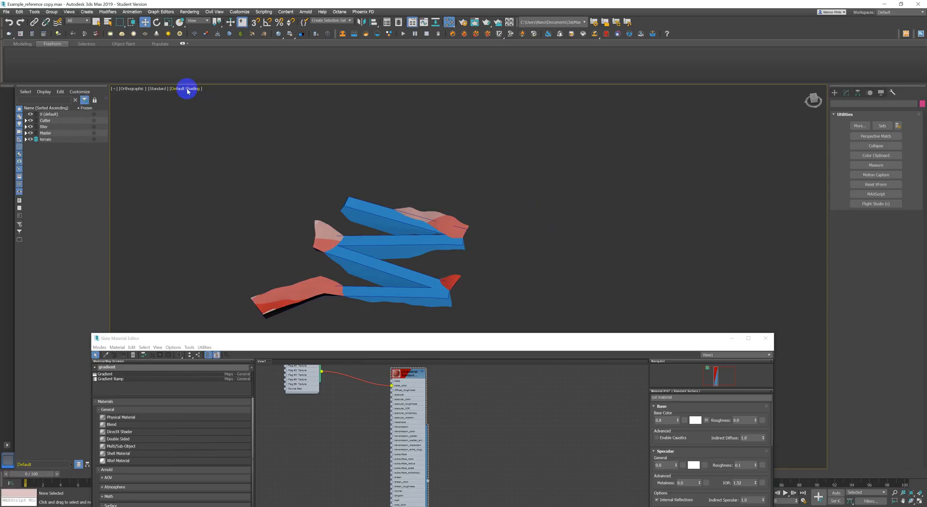
Step: Add a UVW Map modifier to the red "boolean cut" mesh, above its Boolean modifier
click(348, 258)
scroll(321, 242, up, 3)
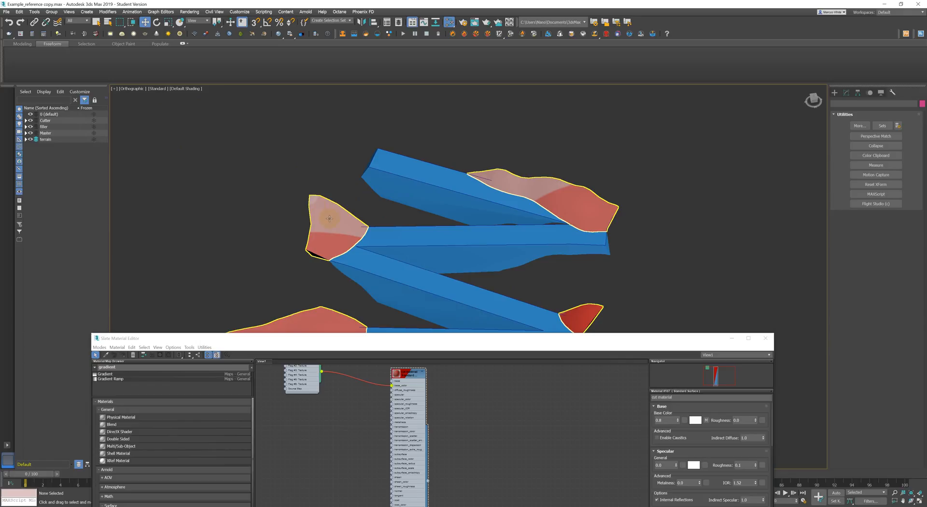
scroll(329, 219, down, 2)
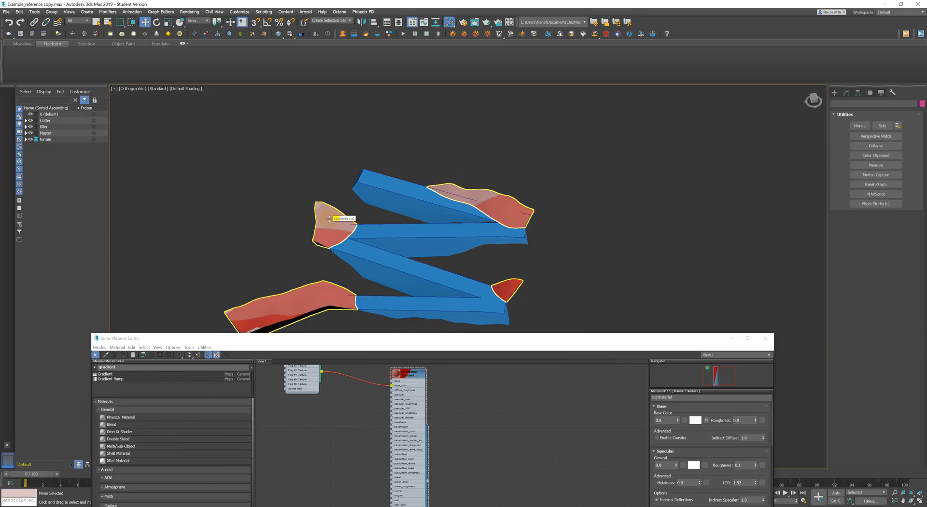
middle_drag(329, 218, 341, 178)
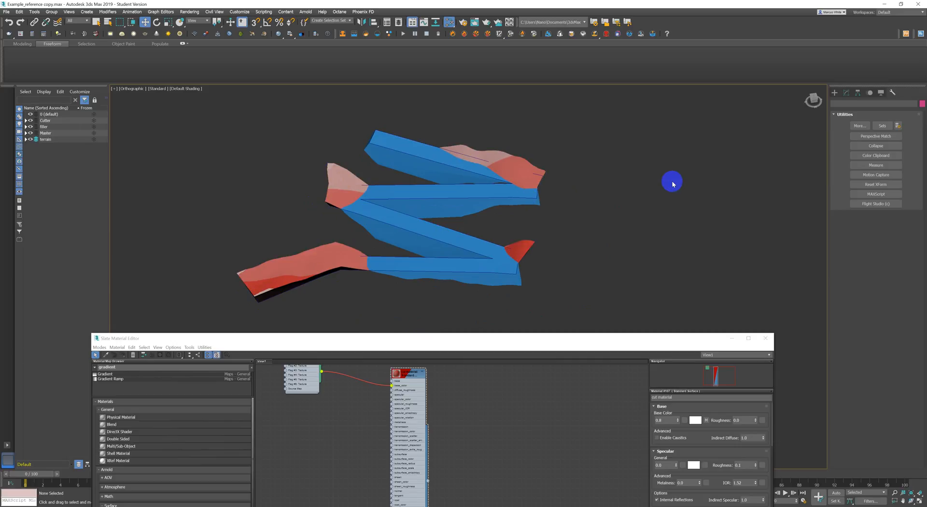
click(514, 167)
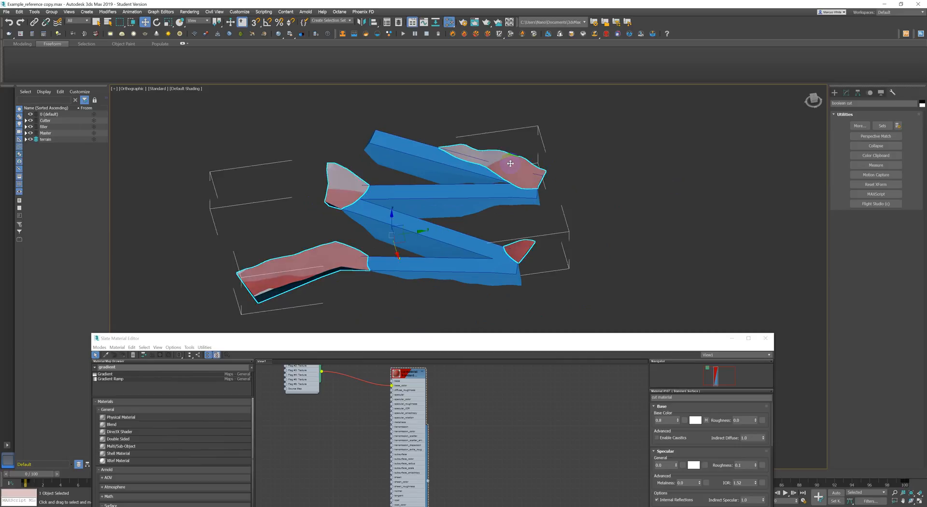
click(846, 93)
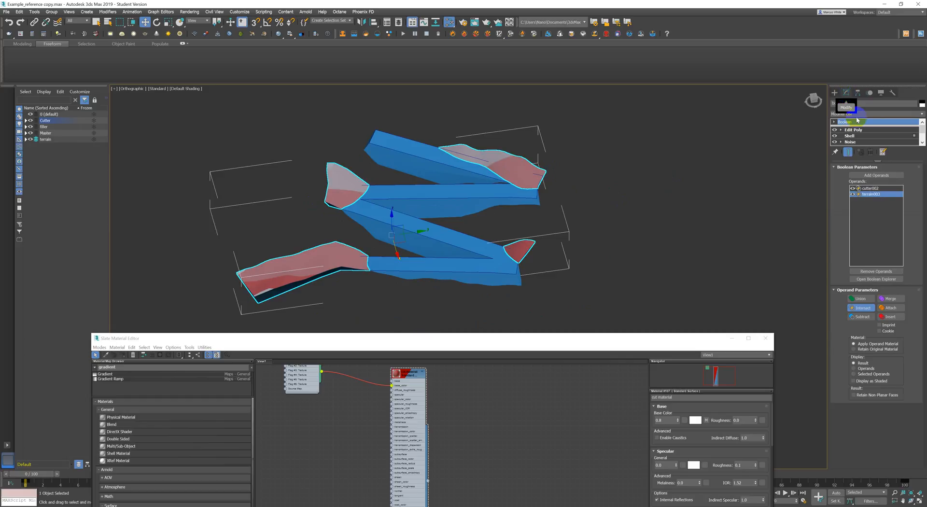
click(854, 114)
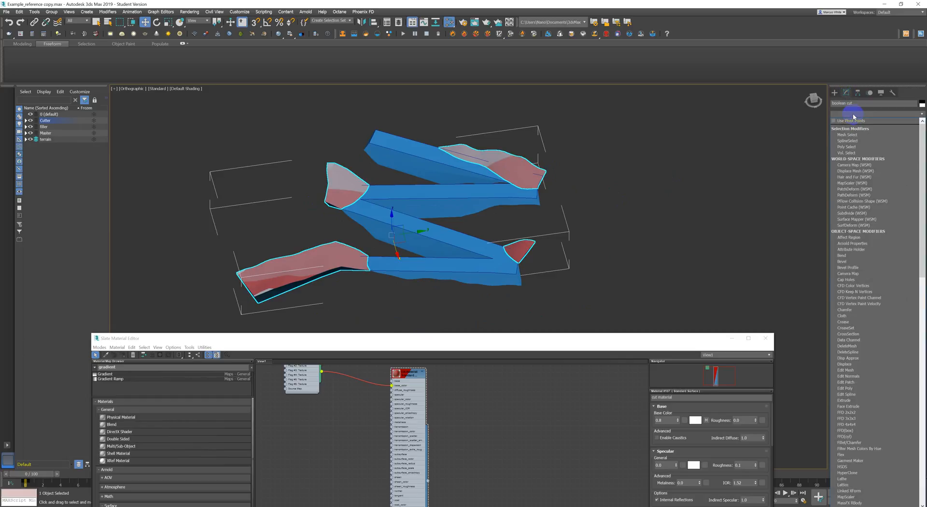
key(u)
key(v)
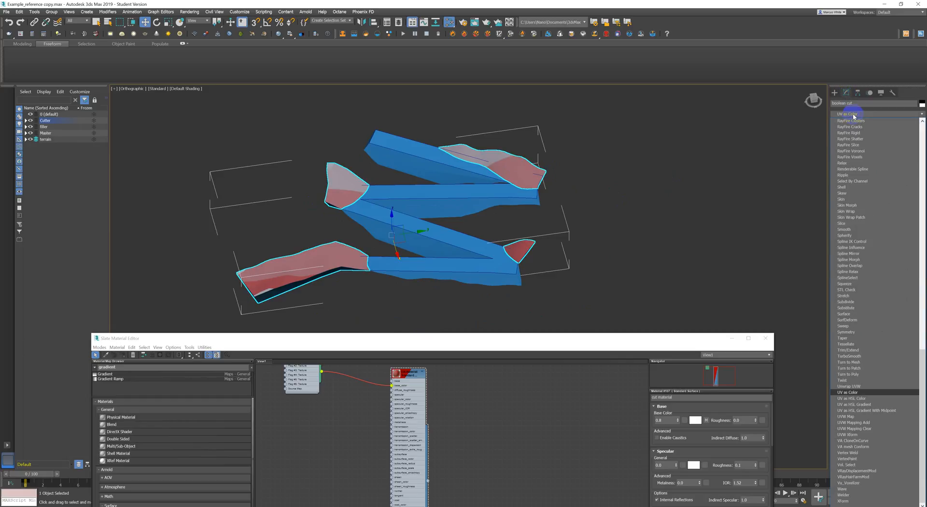
key(w)
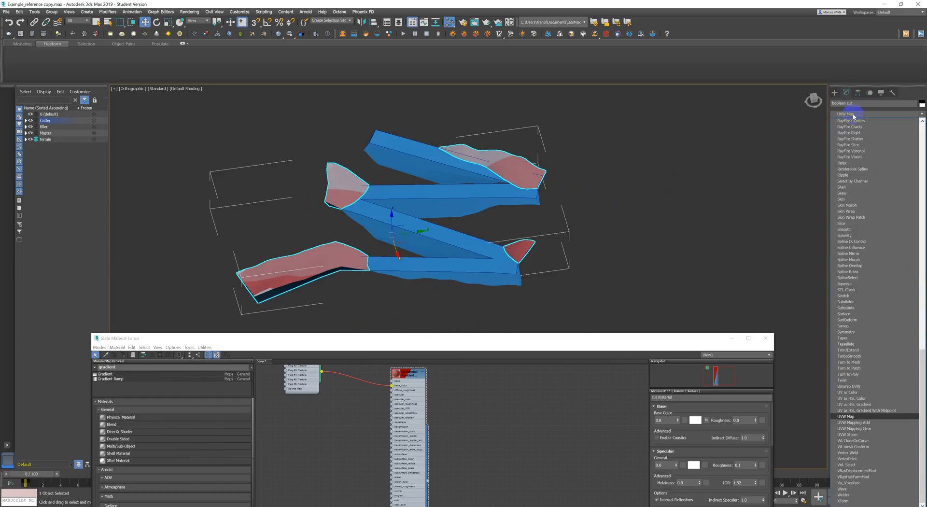
click(845, 416)
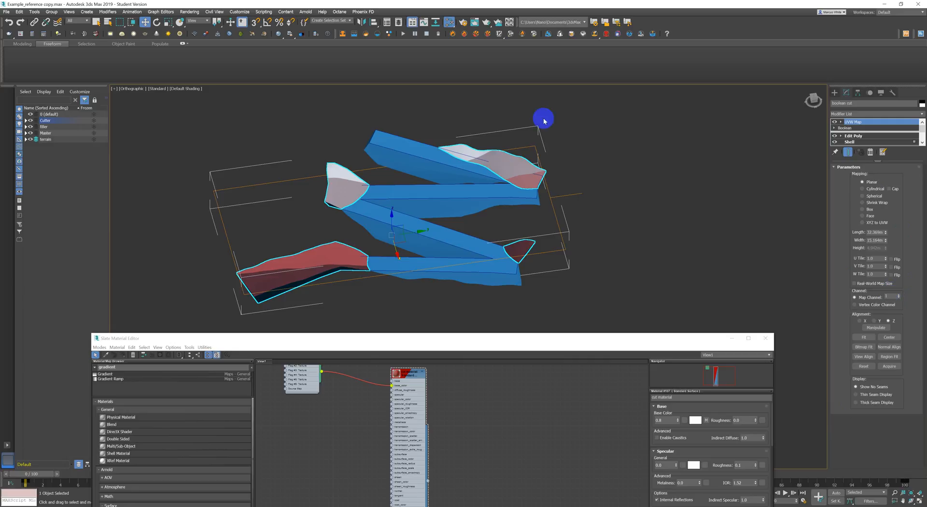
Step: Align the planar UVW mapping to the X axis and fit it to the cut mesh
alt+middle_drag(501, 177, 500, 167)
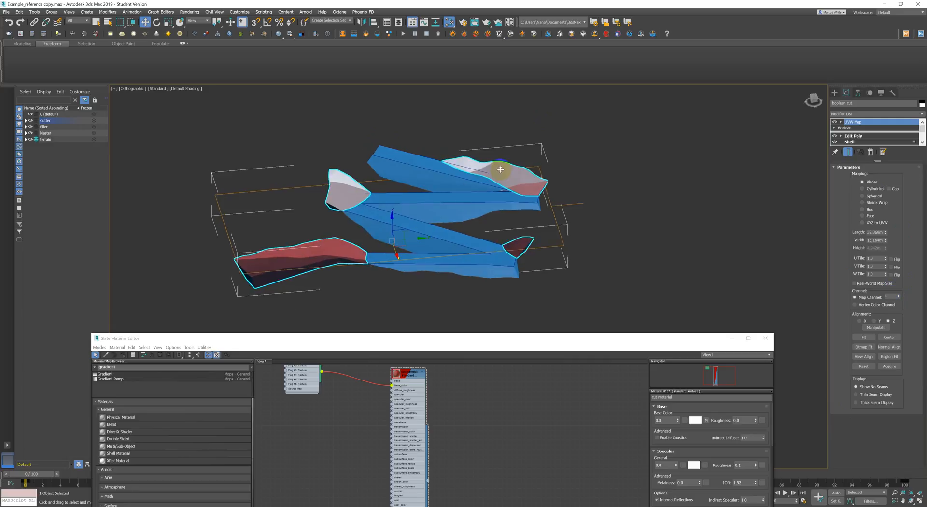
click(861, 321)
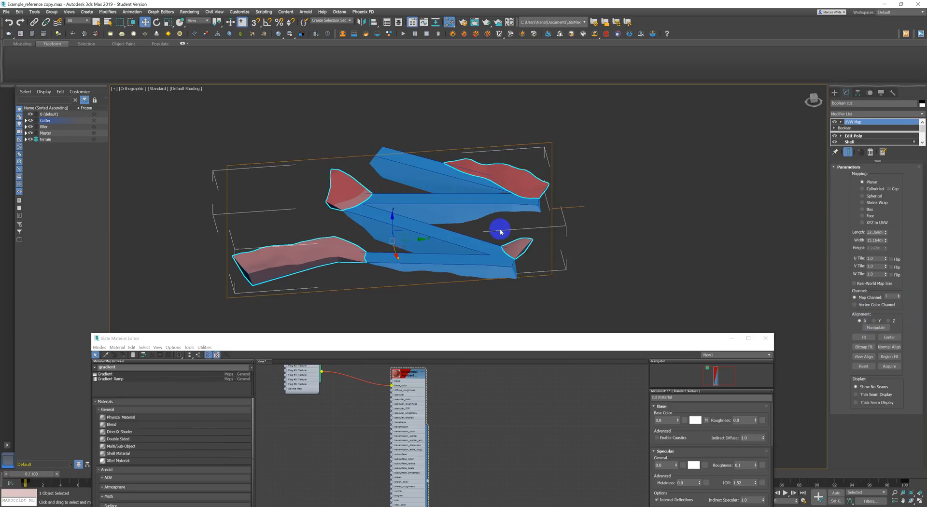
alt+middle_drag(500, 228, 462, 210)
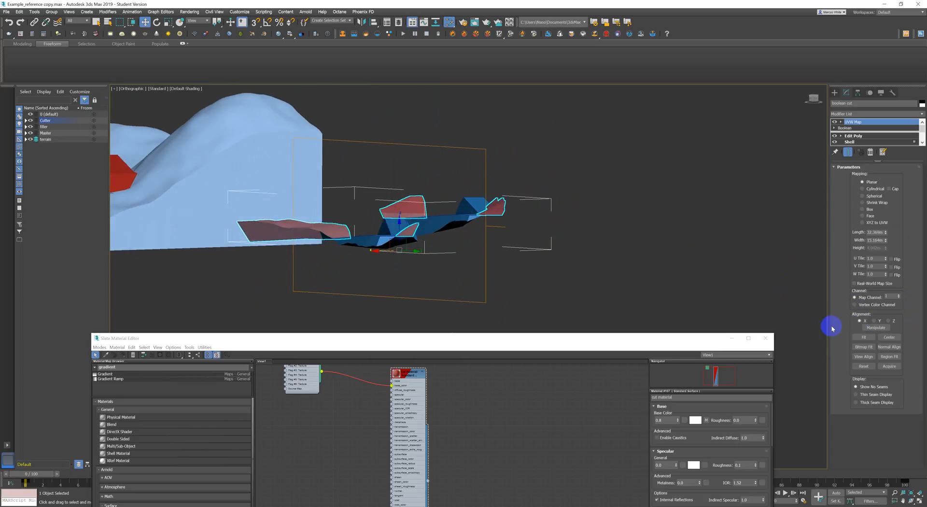
click(856, 338)
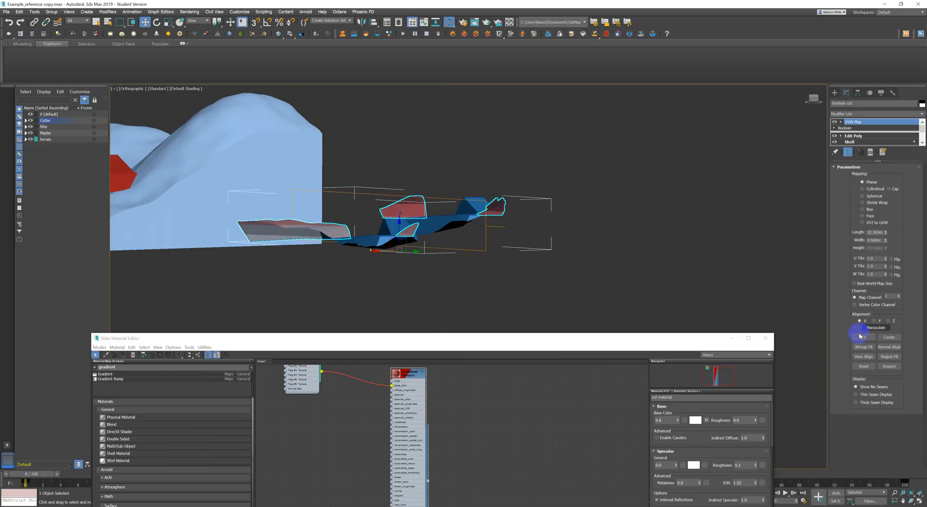
Step: Adjust the Gradient Ramp's color bands by moving its first inner flag to about position 25, the darkest band's to about 75 and the second to about 33
alt+middle_drag(442, 217, 472, 247)
drag(482, 339, 596, 293)
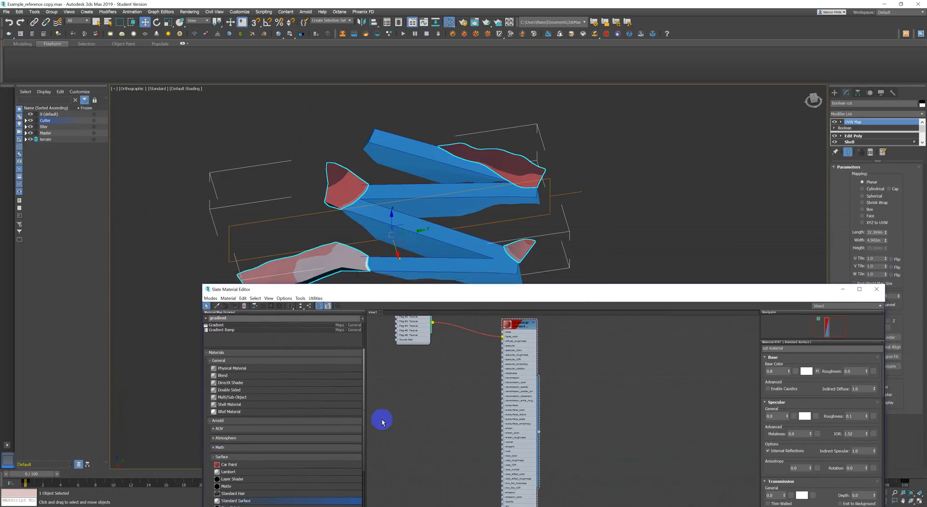
middle_drag(450, 392, 453, 433)
double_click(425, 345)
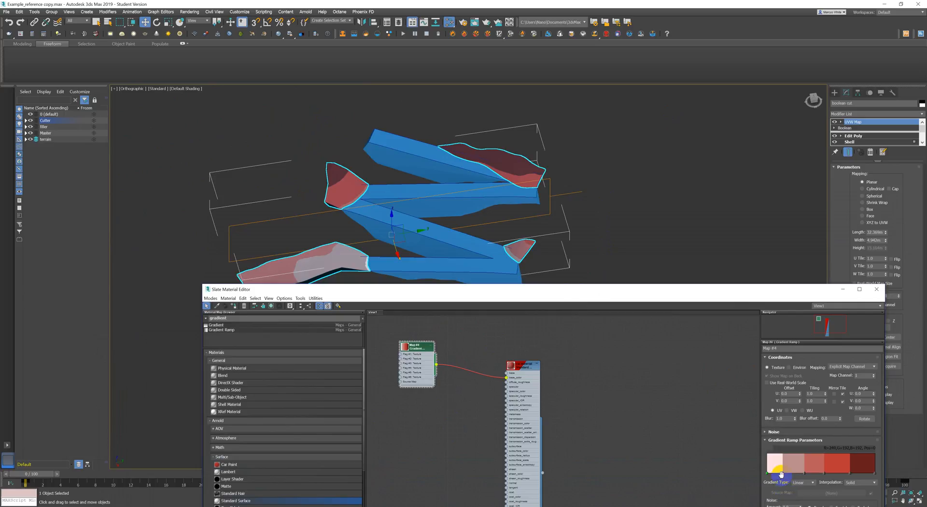
drag(784, 475, 796, 472)
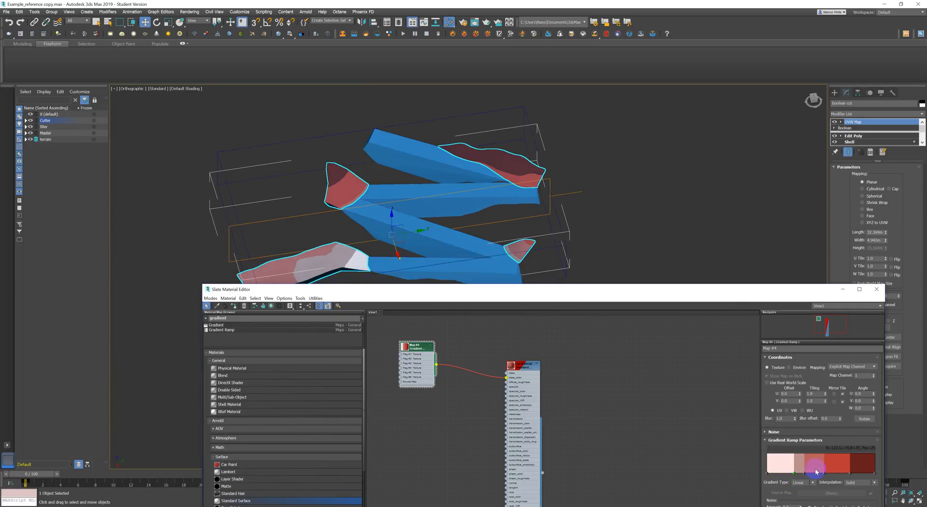
drag(852, 474, 850, 479)
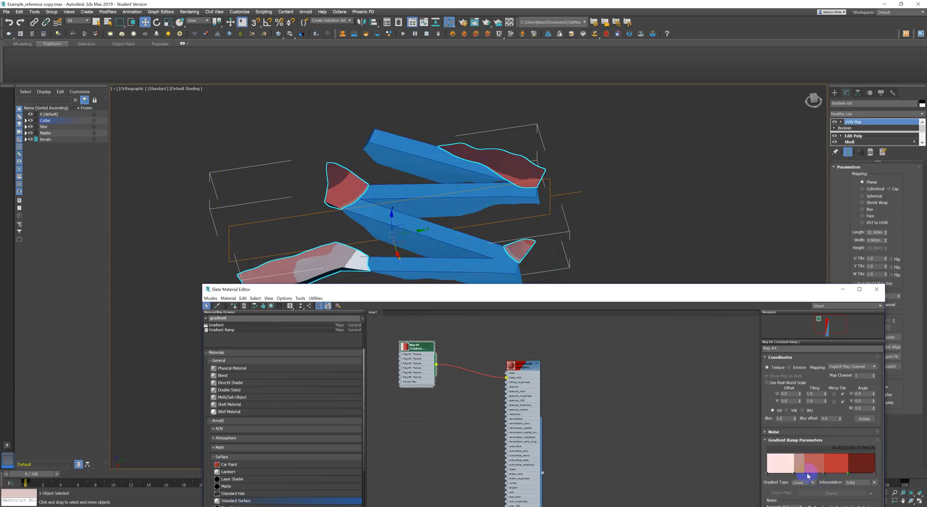
drag(805, 476, 803, 476)
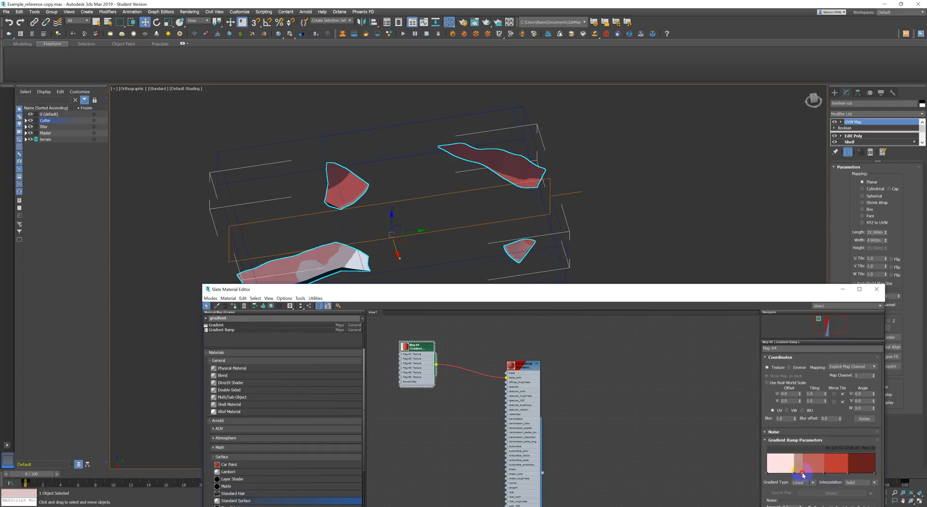